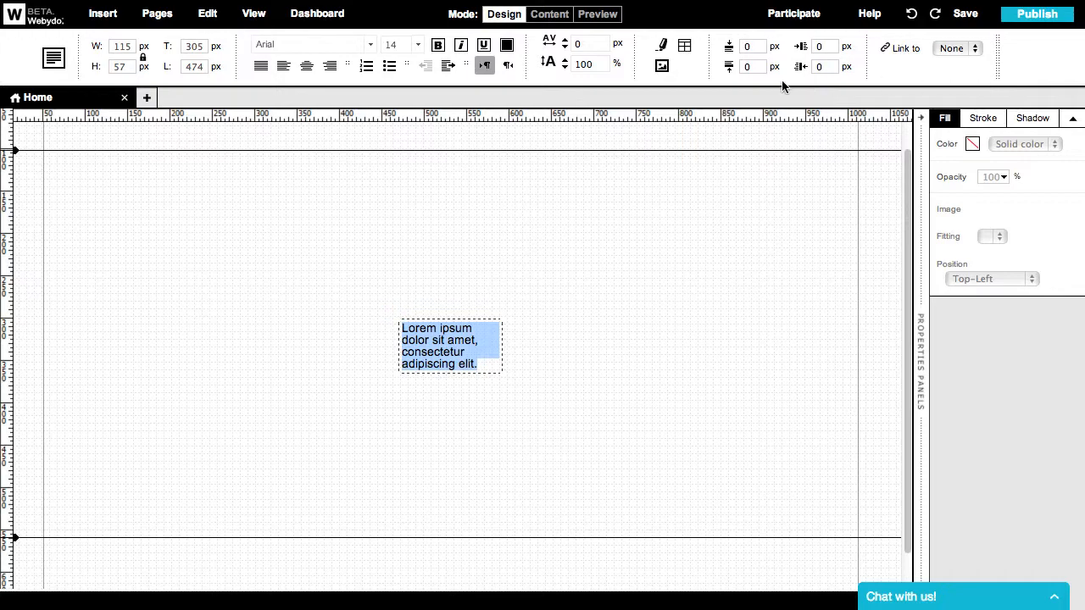
Add the Google font Alfa Slab One to the site's fonts and apply it to the selected Lorem ipsum text.
{"action": "left_click", "coordinate": [371, 48]}
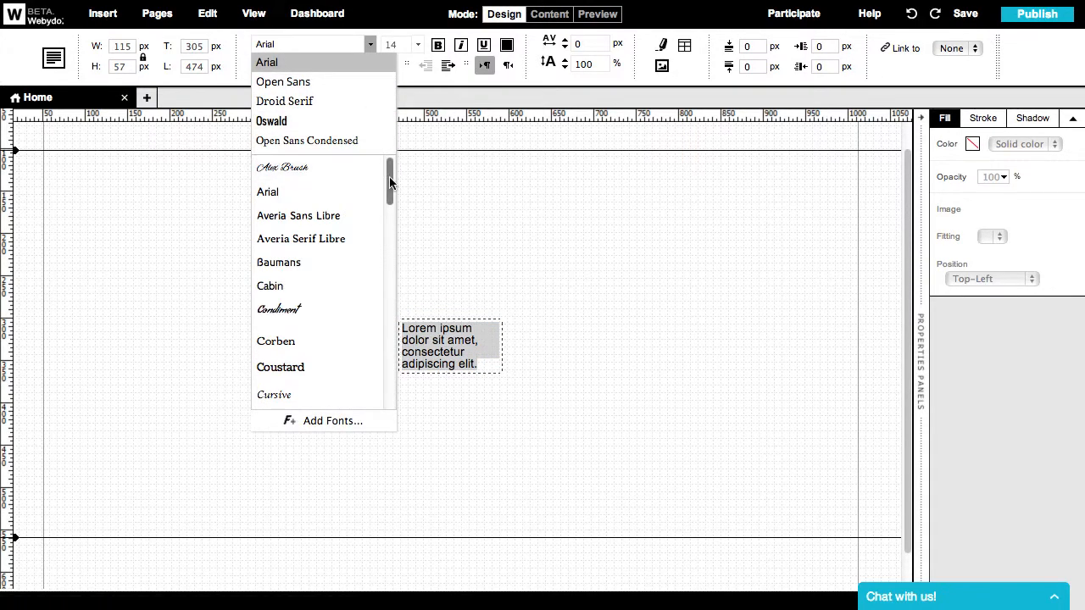
{"action": "left_click_drag", "start_coordinate": [389, 175], "coordinate": [378, 357]}
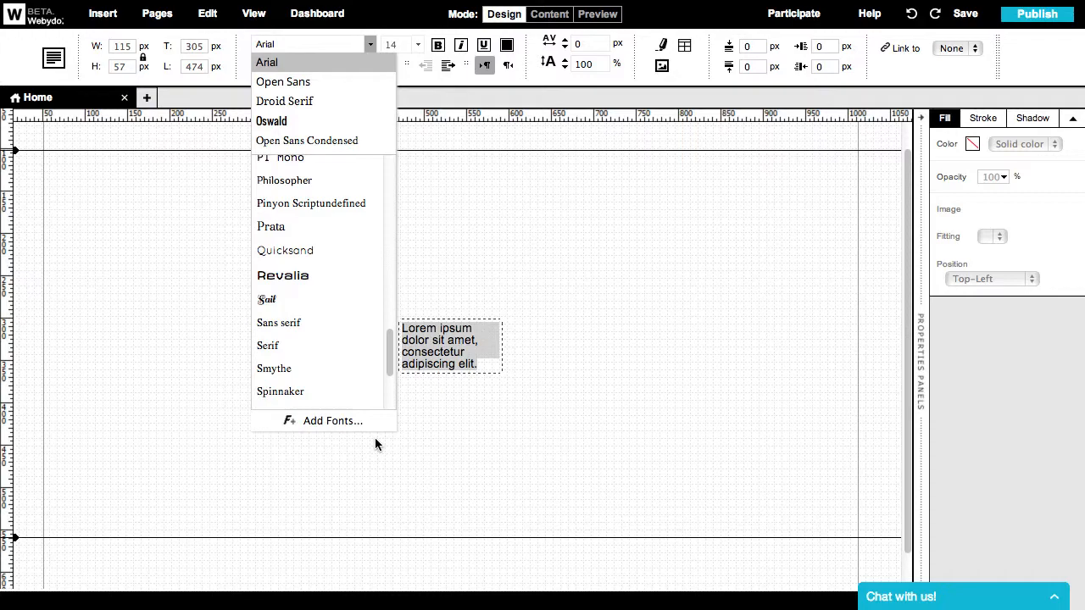
{"action": "left_click", "coordinate": [334, 423]}
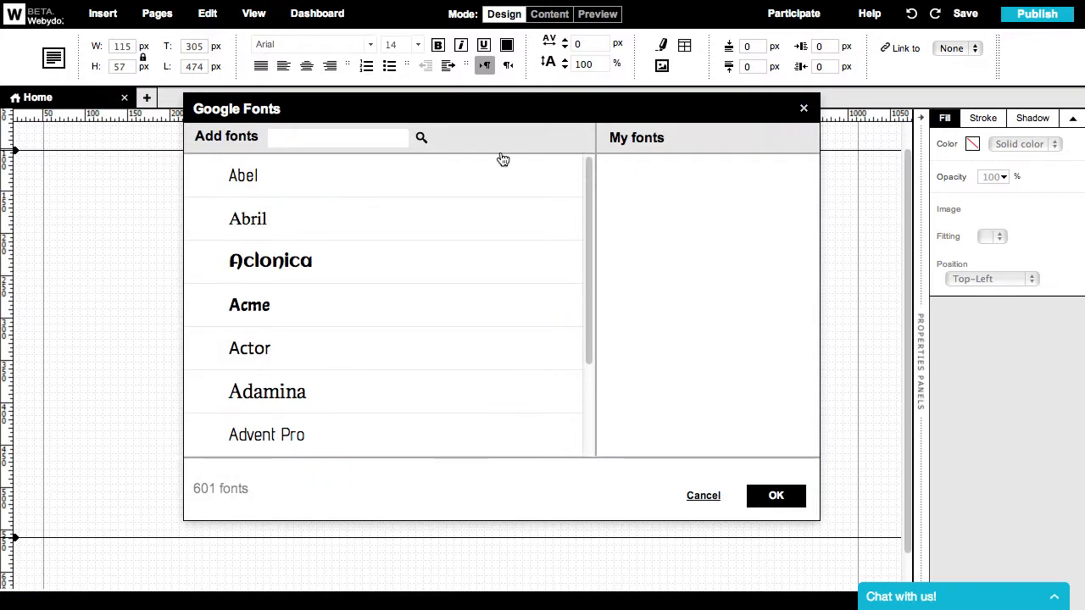
{"action": "left_click", "coordinate": [382, 143]}
{"action": "left_click_drag", "start_coordinate": [586, 161], "coordinate": [583, 281]}
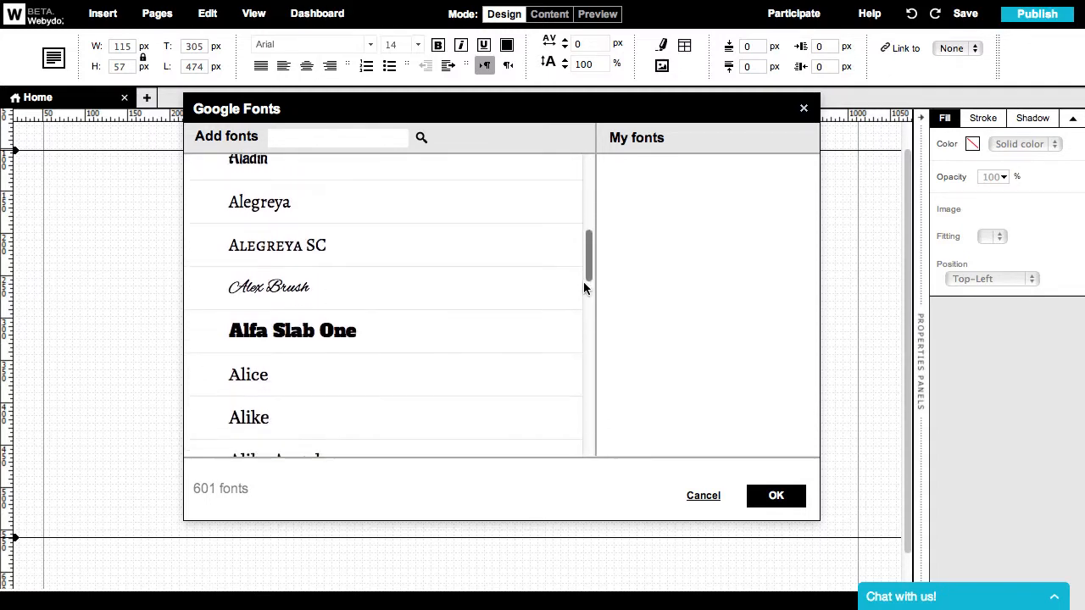
{"action": "left_click", "coordinate": [354, 335]}
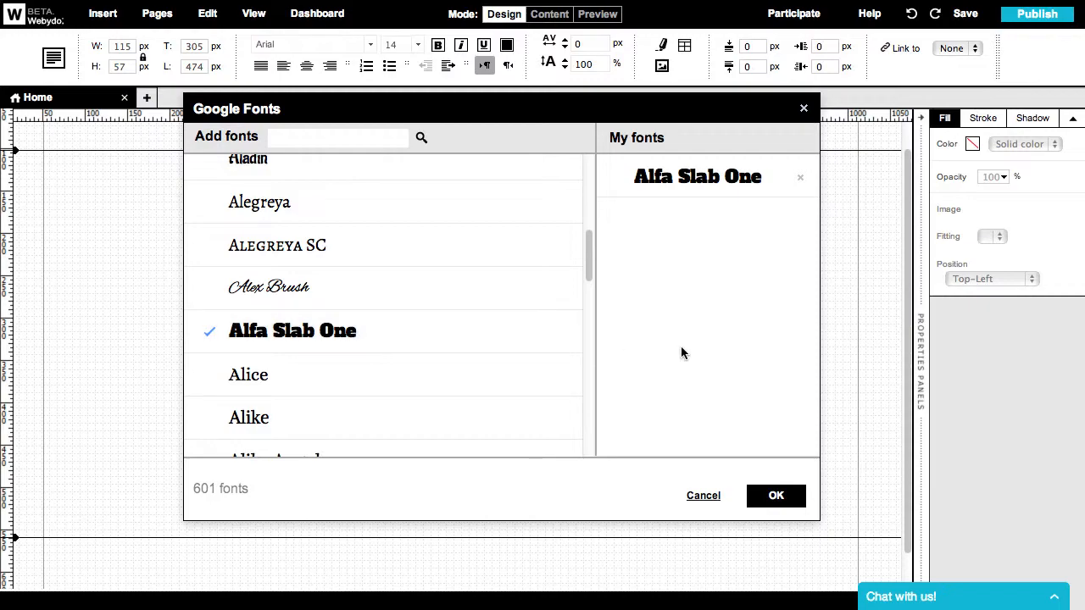
{"action": "left_click", "coordinate": [771, 500]}
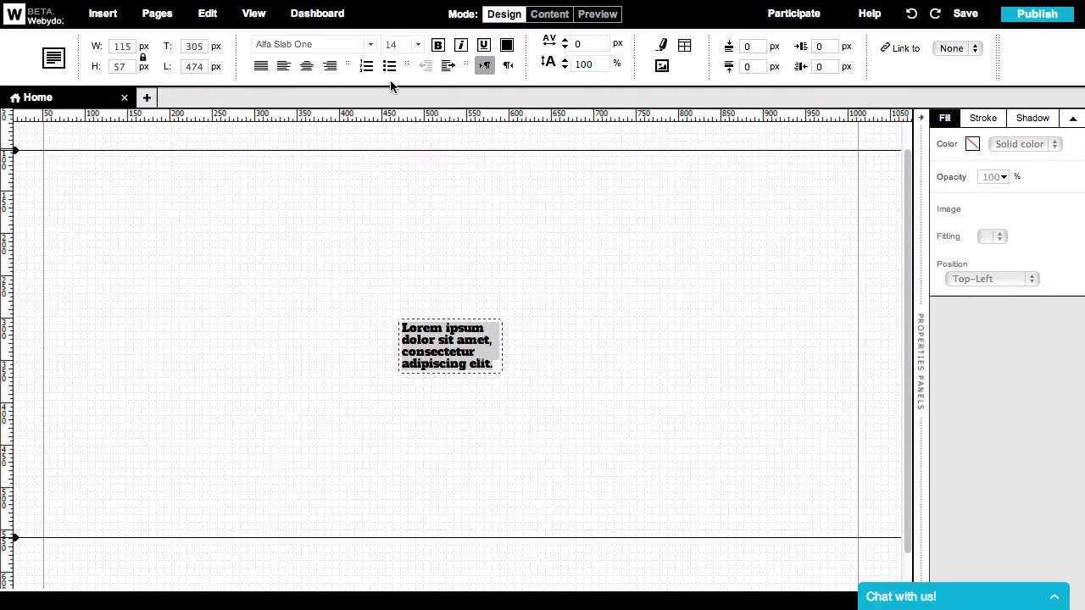
{"action": "left_click", "coordinate": [370, 46]}
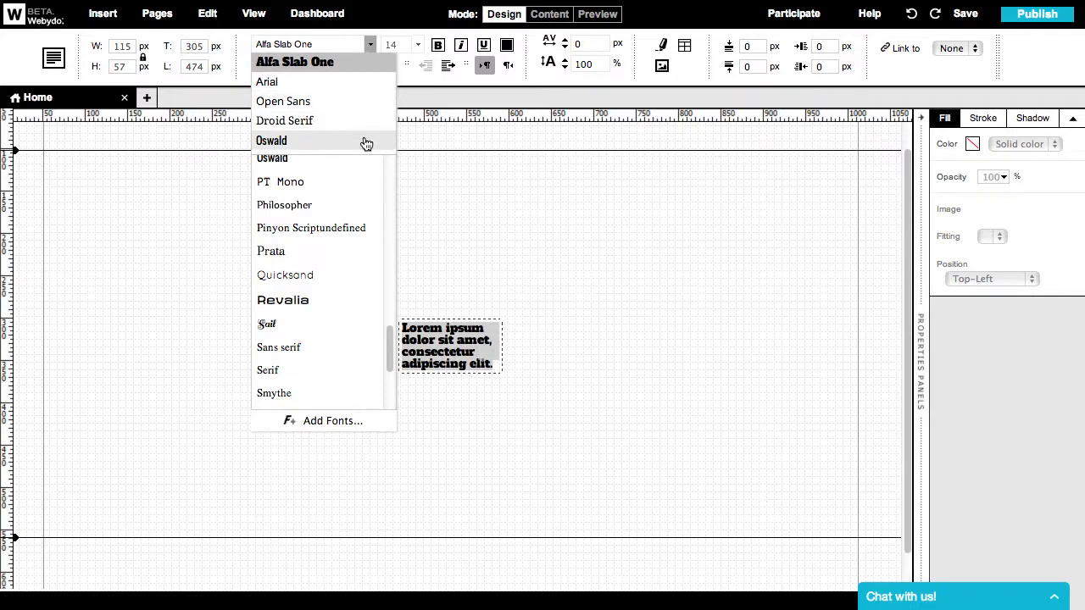
{"action": "left_click", "coordinate": [367, 65]}
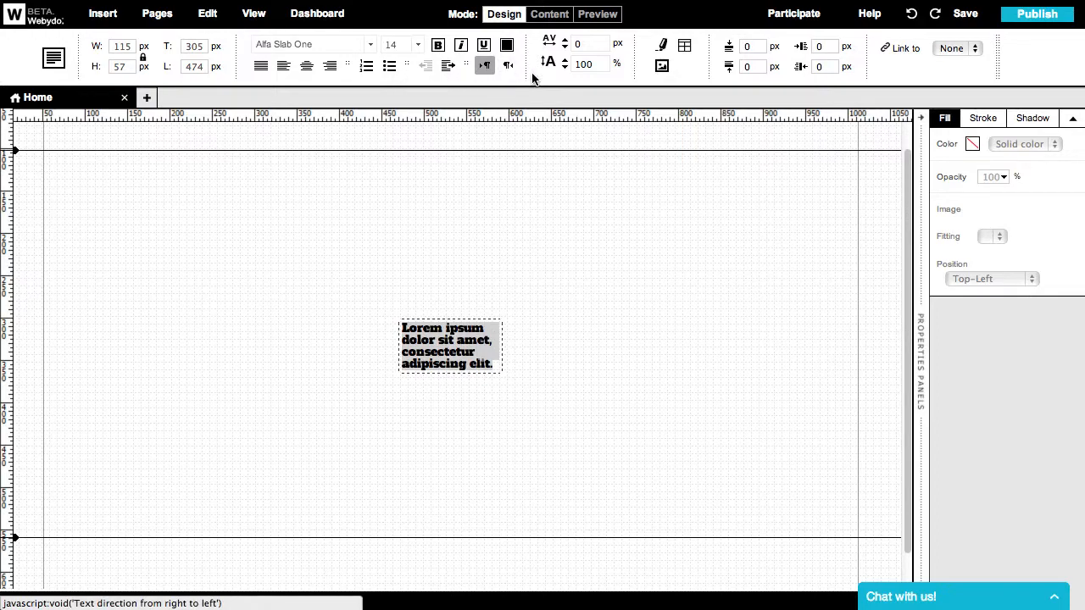
{"action": "left_click", "coordinate": [598, 65]}
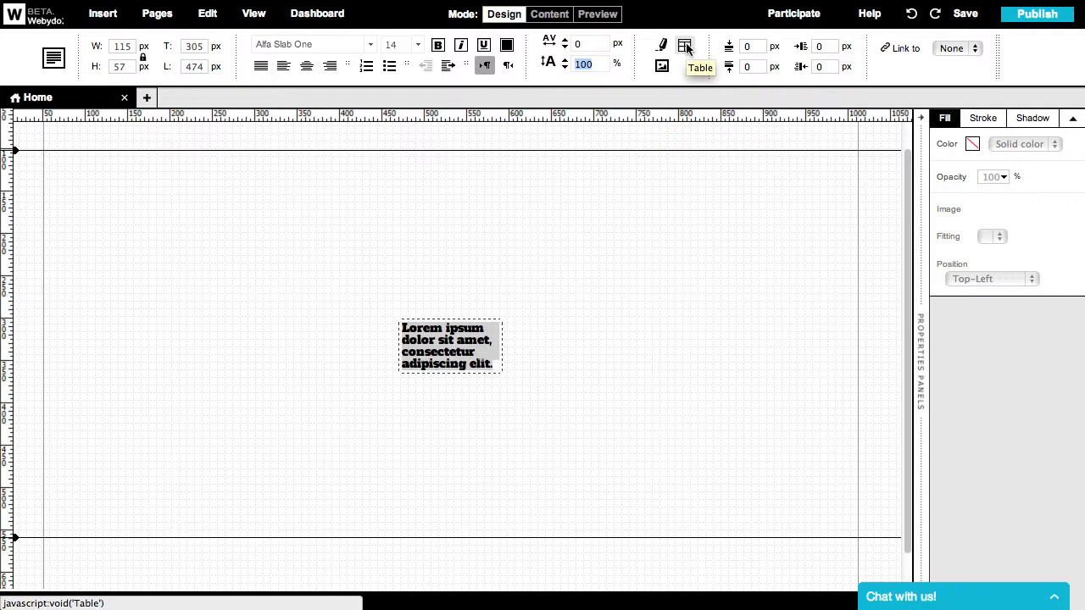
{"action": "left_click", "coordinate": [752, 46]}
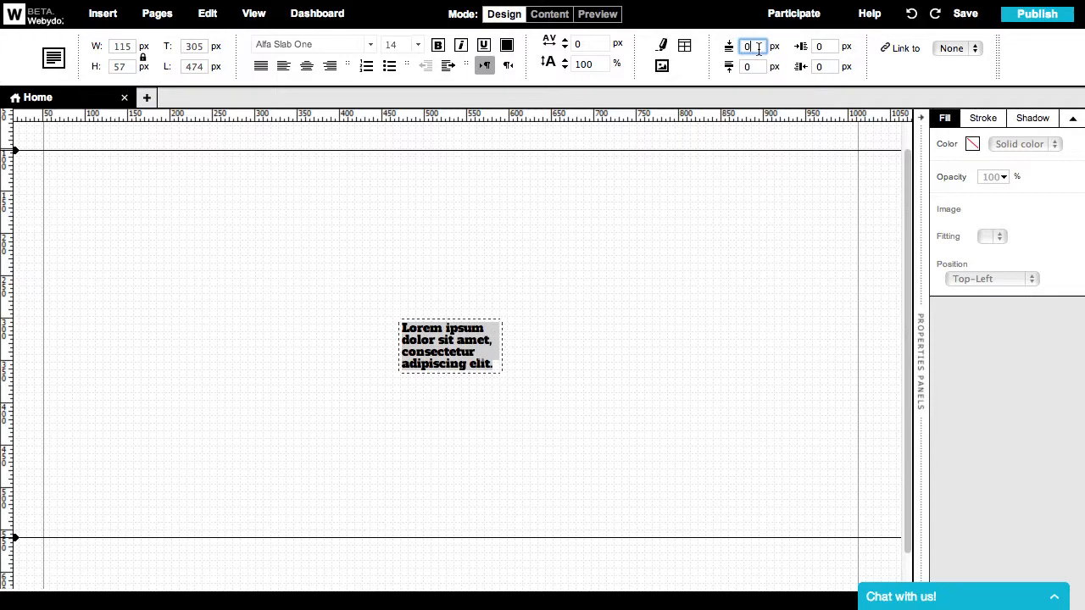
{"action": "left_click", "coordinate": [759, 66]}
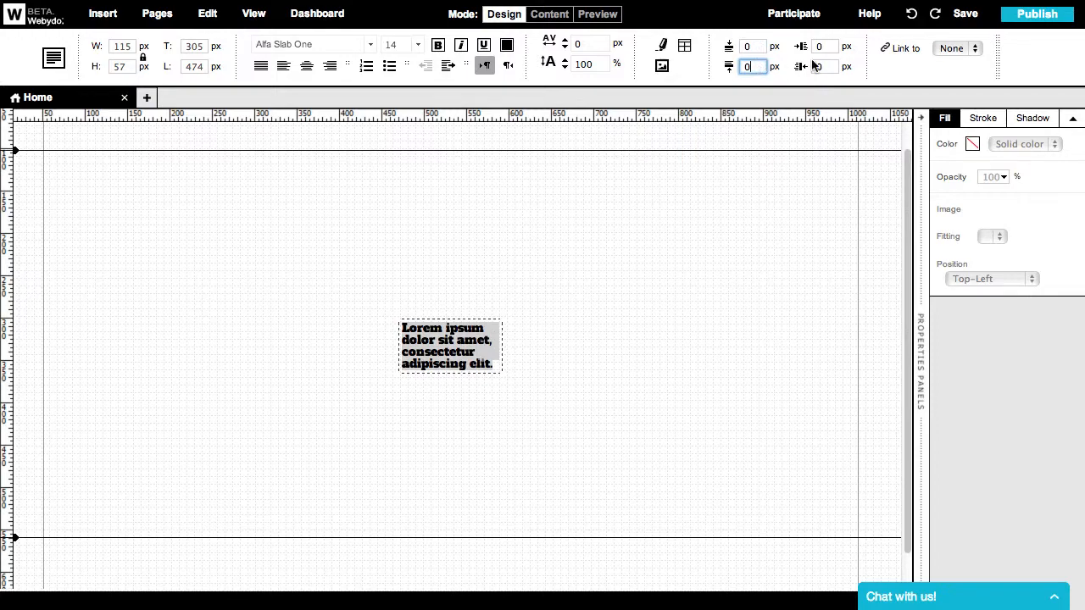
{"action": "left_click", "coordinate": [828, 49]}
{"action": "left_click", "coordinate": [830, 65]}
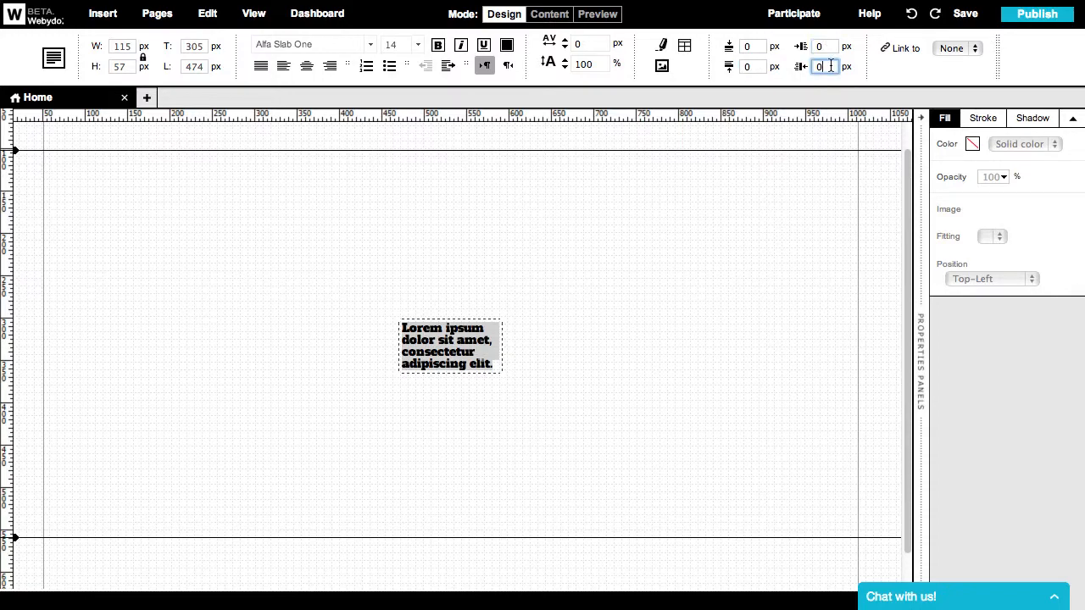
Try linking the text to the Home page, and switch its link type from Page to Link.
{"action": "left_click", "coordinate": [974, 53]}
{"action": "left_click", "coordinate": [973, 60]}
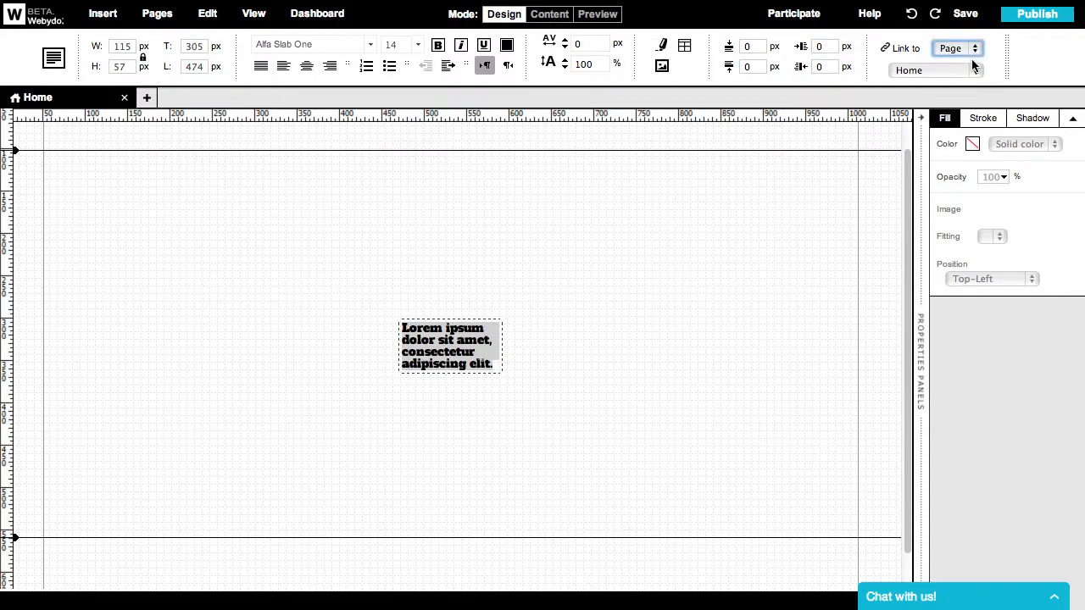
{"action": "left_click", "coordinate": [973, 70]}
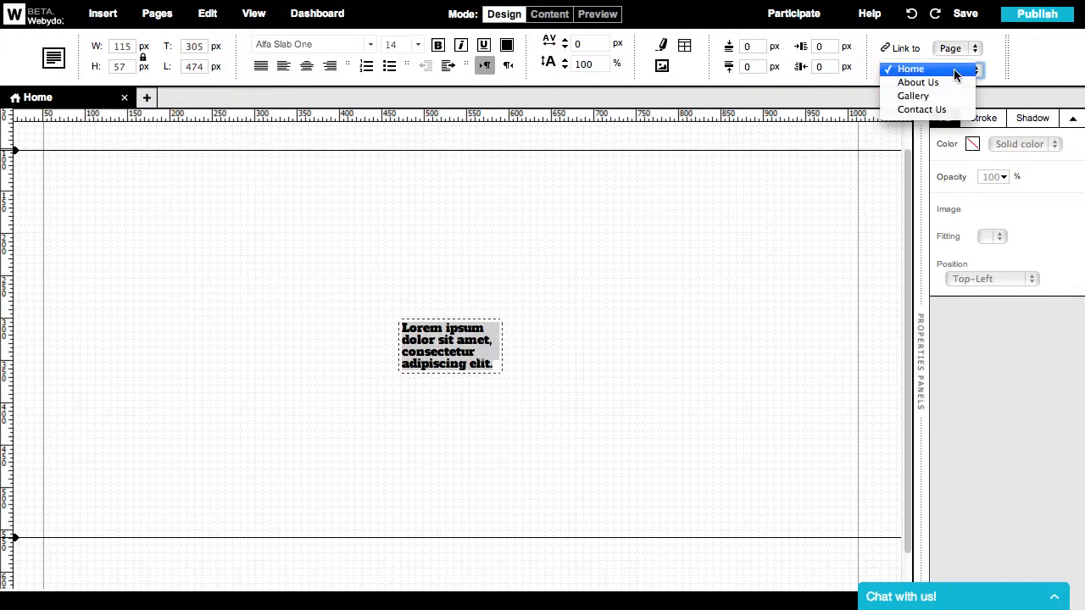
{"action": "left_click", "coordinate": [969, 69]}
{"action": "left_click", "coordinate": [971, 49]}
{"action": "left_click", "coordinate": [969, 62]}
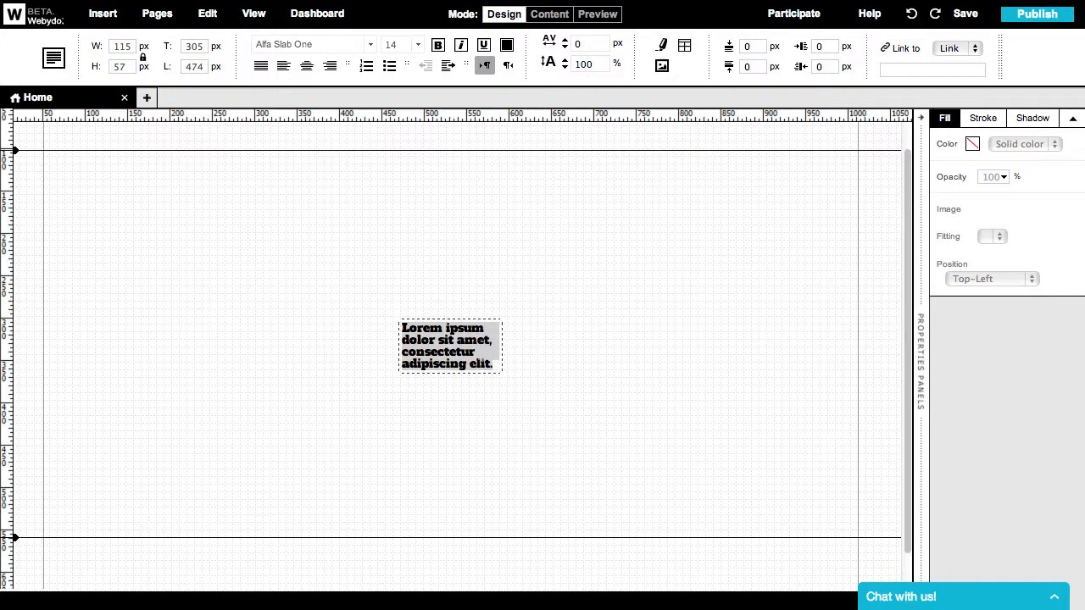
Place a 50 × 50 px shape above the text and fill it with the copied turquoise-blue colour code.
{"action": "left_click", "coordinate": [371, 232]}
{"action": "left_click_drag", "start_coordinate": [73, 51], "coordinate": [334, 231]}
{"action": "left_click", "coordinate": [973, 161]}
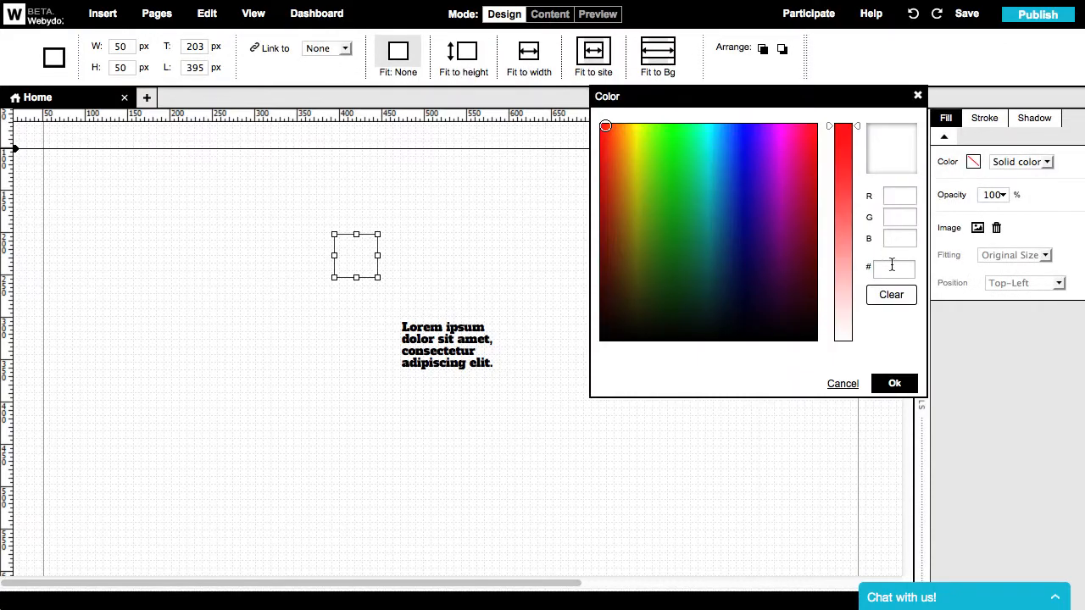
{"action": "left_click", "coordinate": [886, 269]}
{"action": "key", "text": "ctrl+v"}
{"action": "left_click", "coordinate": [894, 383]}
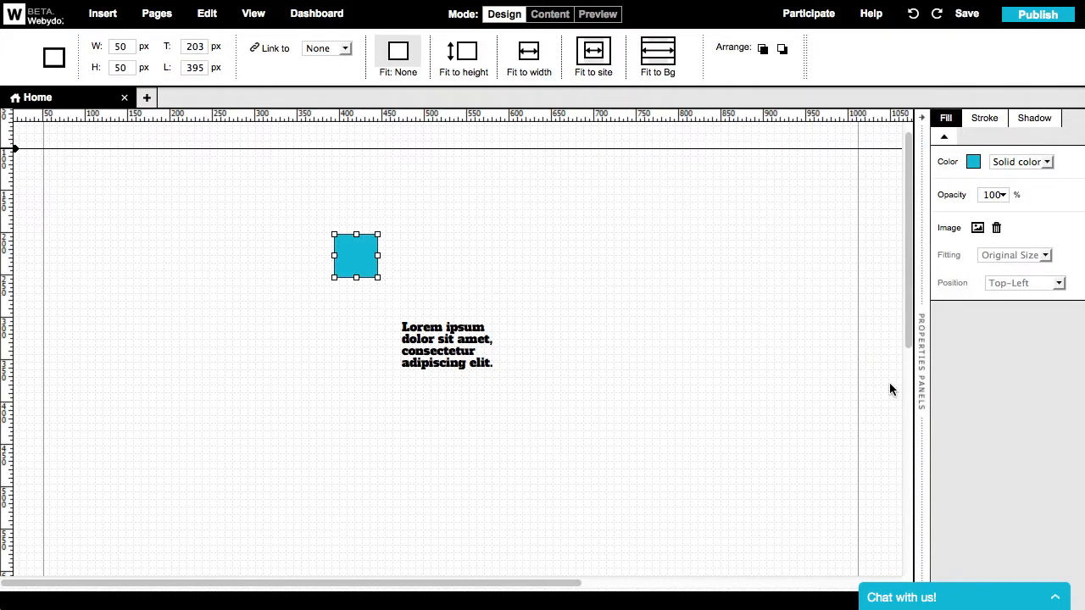
Select the text together with the blue shape and include the text inside the shape.
{"action": "left_click", "coordinate": [466, 357]}
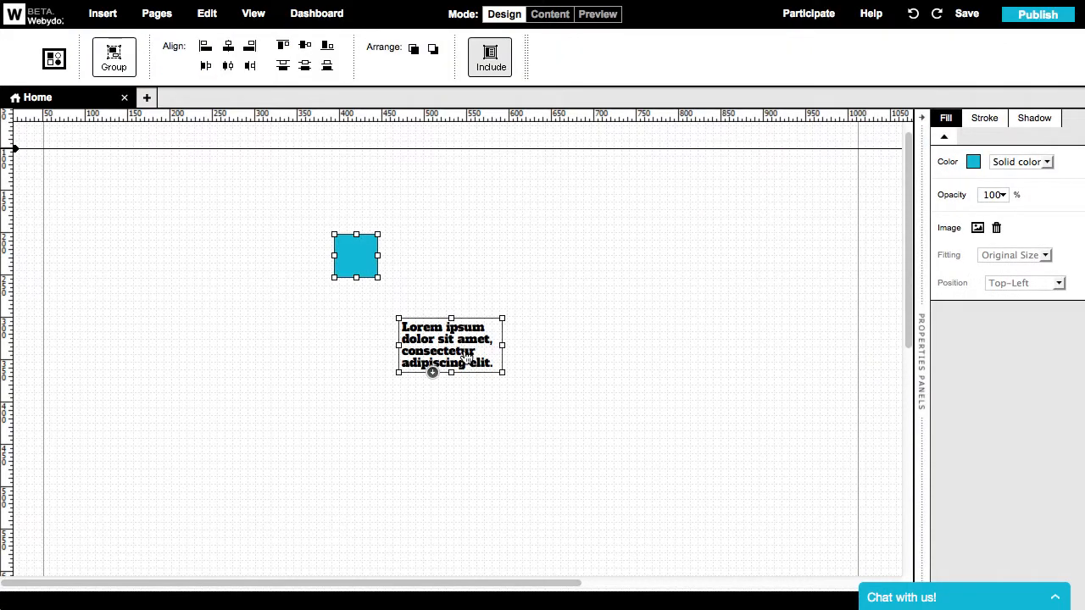
{"action": "left_click", "coordinate": [490, 73]}
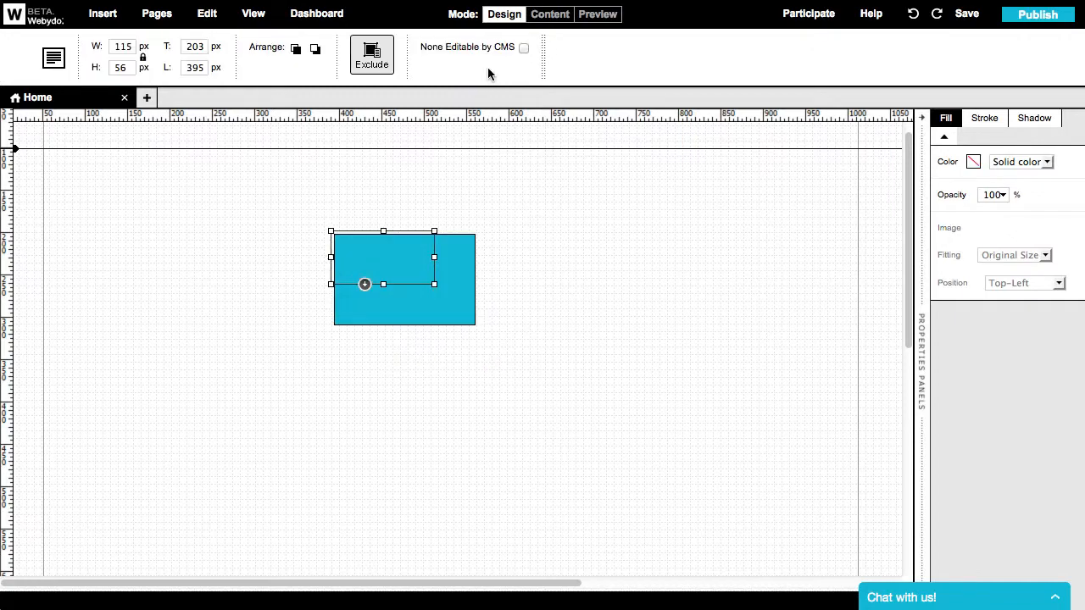
{"action": "left_click", "coordinate": [532, 294]}
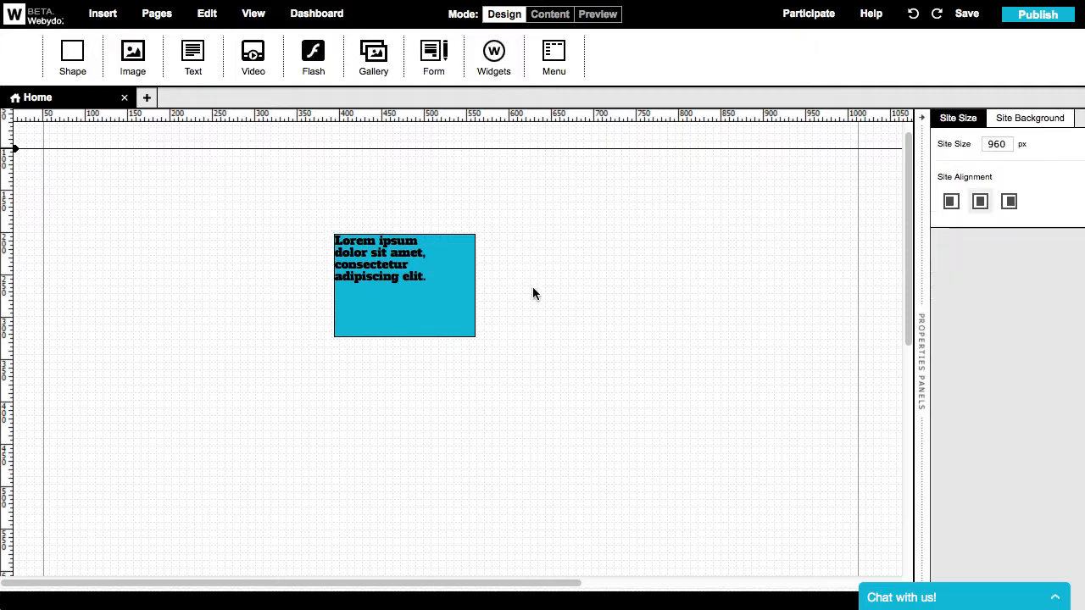
Set the font size of the text inside the blue shape to 32.
{"action": "left_click", "coordinate": [361, 270]}
{"action": "double_click", "coordinate": [361, 270]}
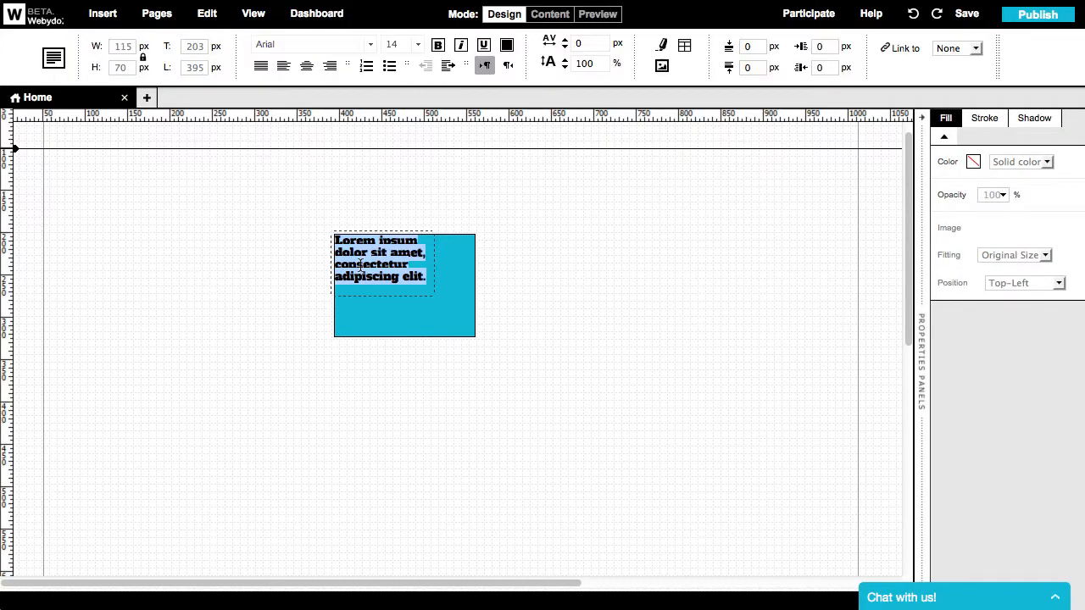
{"action": "left_click", "coordinate": [417, 44]}
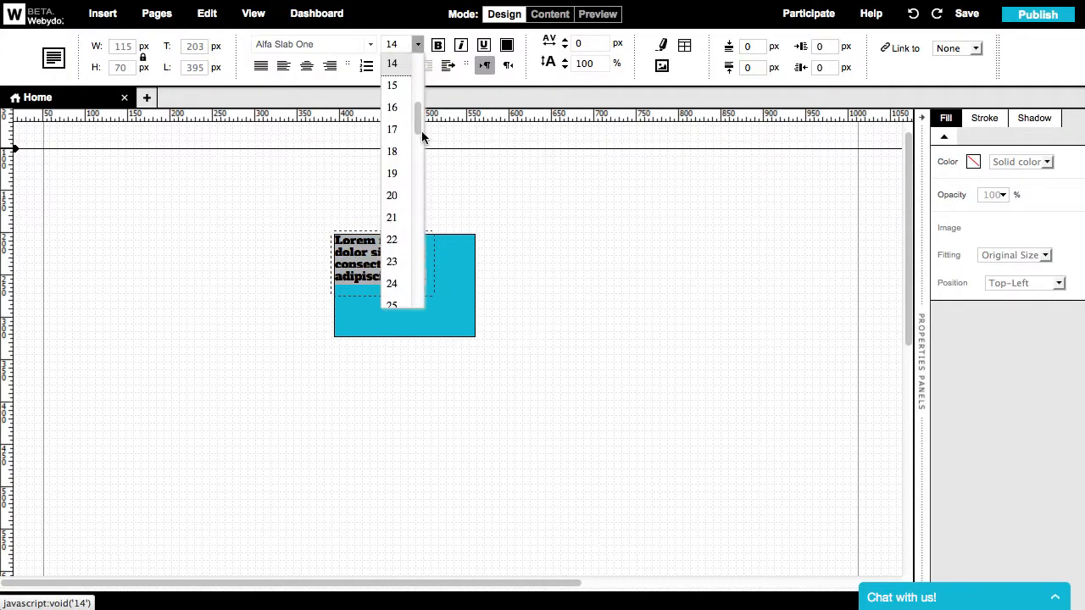
{"action": "left_click_drag", "start_coordinate": [421, 131], "coordinate": [415, 150]}
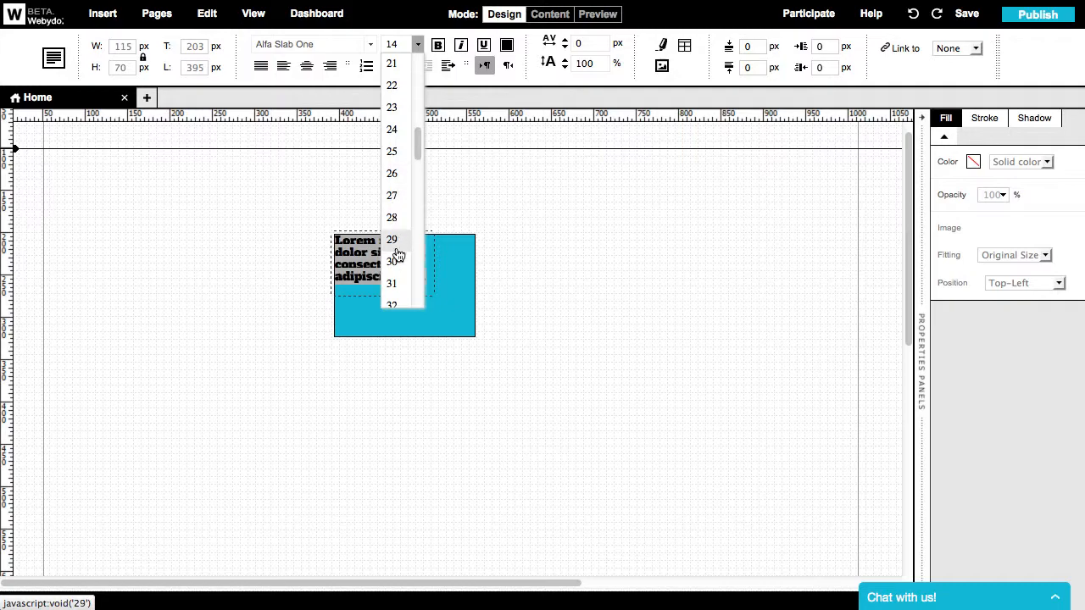
{"action": "left_click", "coordinate": [394, 306]}
{"action": "left_click", "coordinate": [536, 329]}
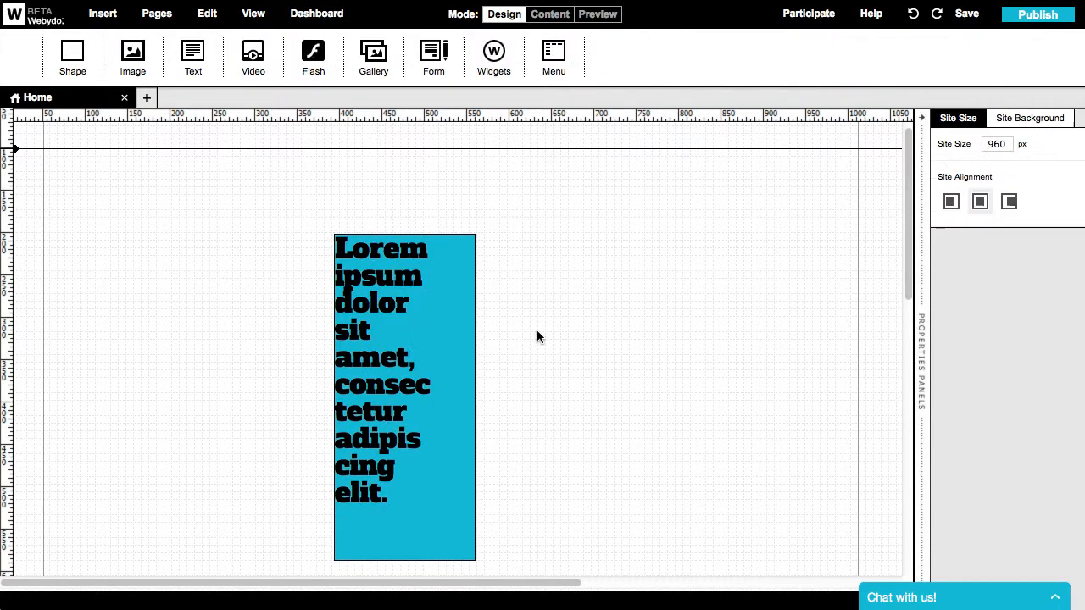
Move the blue shape slightly up and to the right, and offset its text inward from the shape's upper-left corner.
{"action": "left_click", "coordinate": [446, 351]}
{"action": "left_click_drag", "start_coordinate": [446, 342], "coordinate": [462, 288]}
{"action": "left_click", "coordinate": [396, 294]}
{"action": "mouse_move", "coordinate": [394, 294]}
{"action": "left_mouse_down"}
{"action": "mouse_move", "coordinate": [387, 302]}
{"action": "mouse_move", "coordinate": [409, 309]}
{"action": "left_mouse_up"}
{"action": "left_click", "coordinate": [520, 337]}
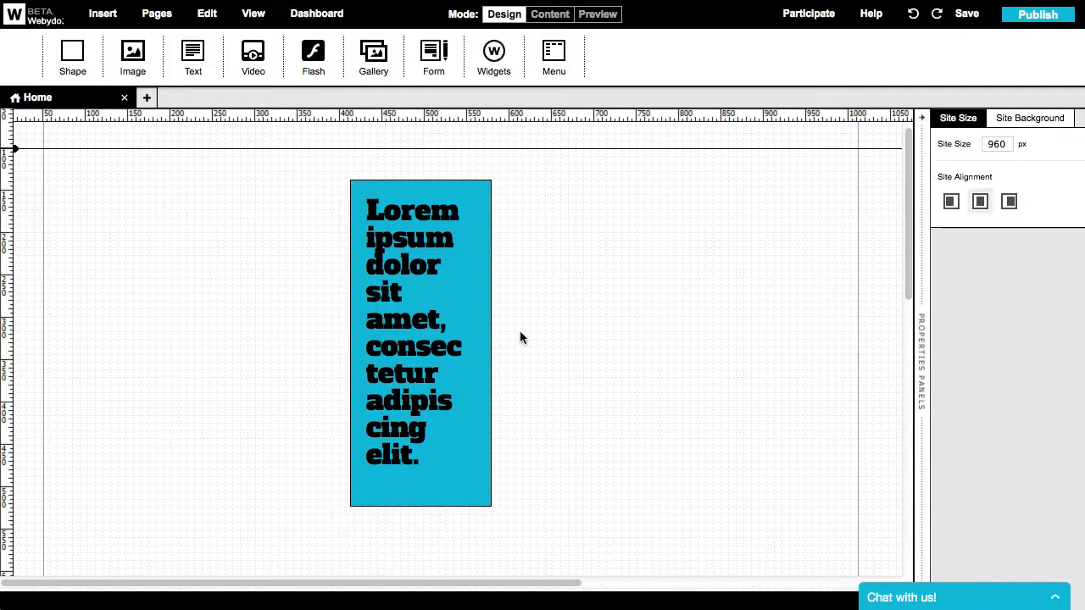
Delete the blue shape together with the text it contains.
{"action": "left_click", "coordinate": [477, 429]}
{"action": "key", "text": "Delete"}
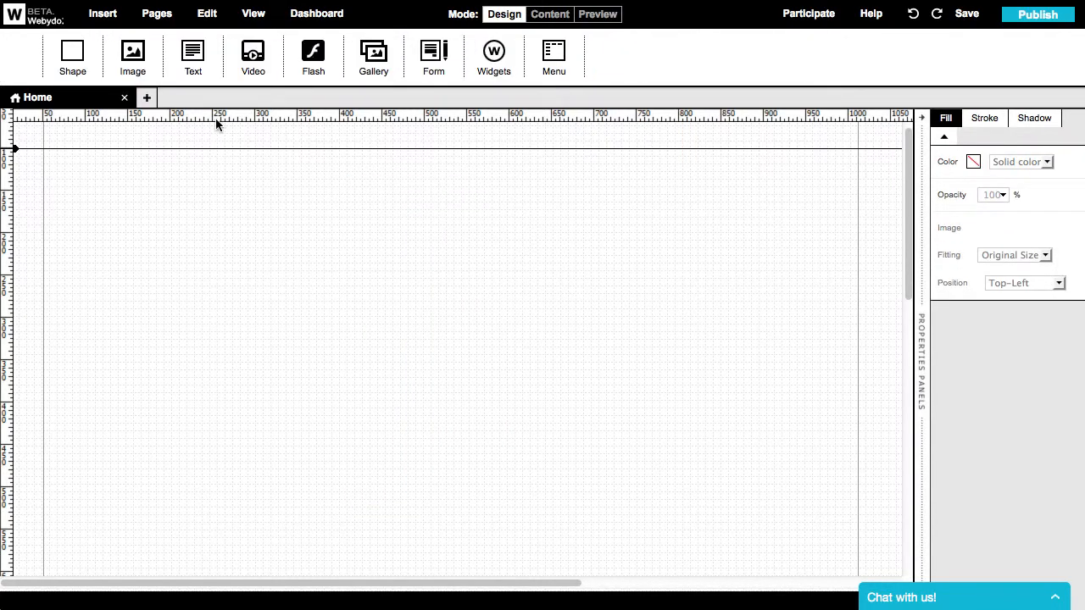
Insert a text box about 210 px from the top and 492 px from the left, and place a 50 × 50 px shape below it.
{"action": "left_click", "coordinate": [193, 58]}
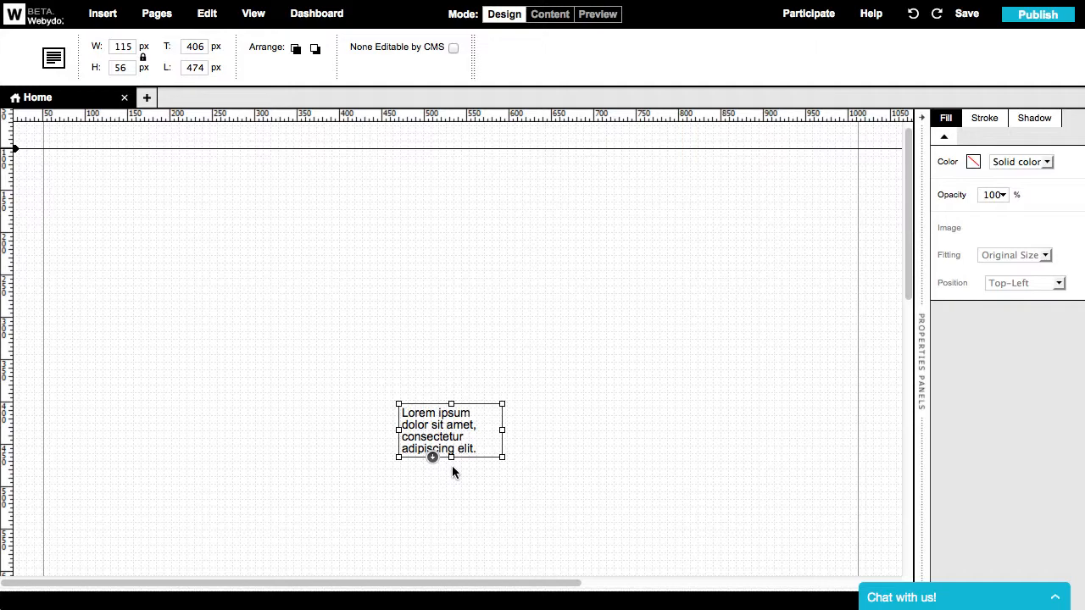
{"action": "left_click_drag", "start_coordinate": [454, 428], "coordinate": [415, 243]}
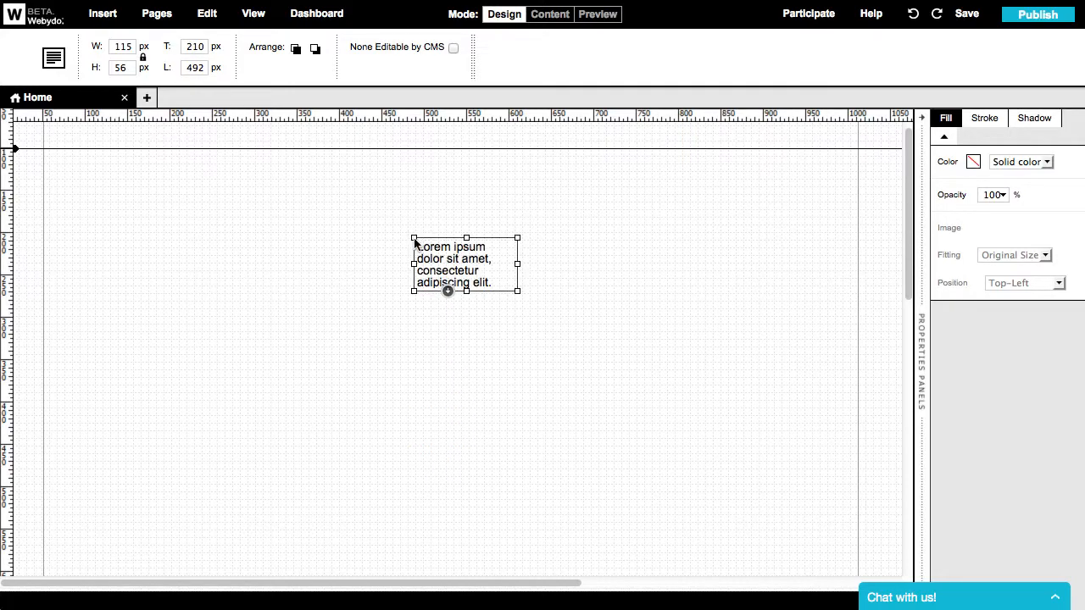
{"action": "left_click", "coordinate": [242, 210]}
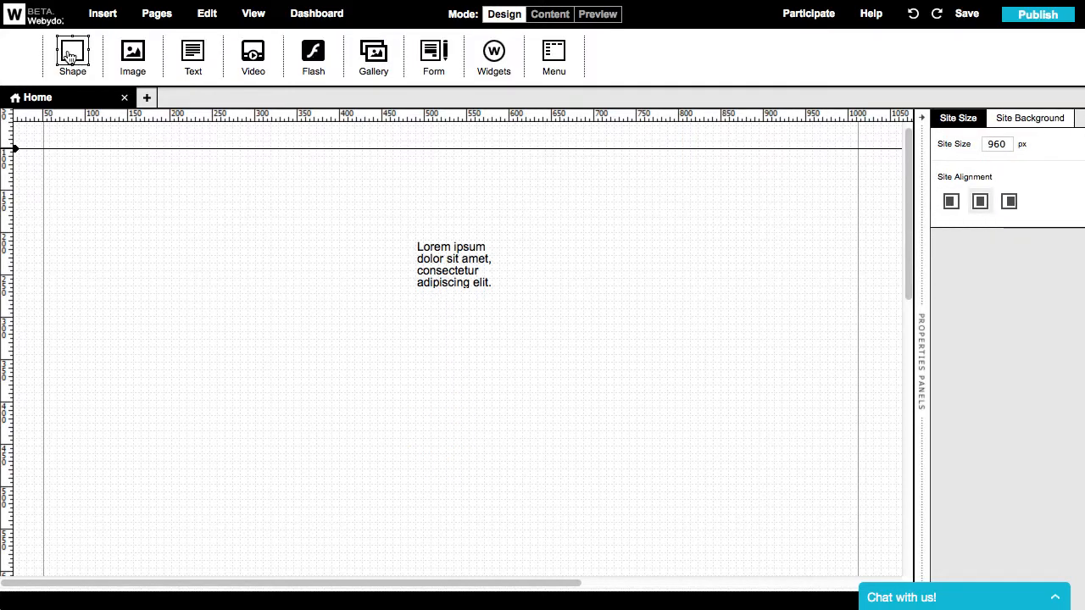
{"action": "left_click_drag", "start_coordinate": [70, 55], "coordinate": [402, 331]}
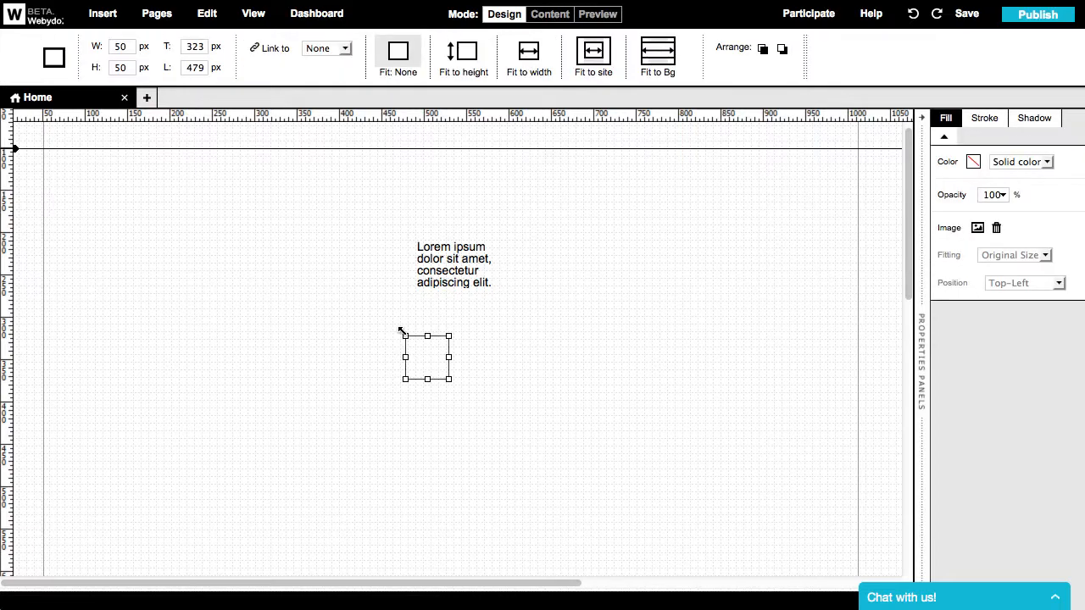
{"action": "left_click", "coordinate": [383, 329]}
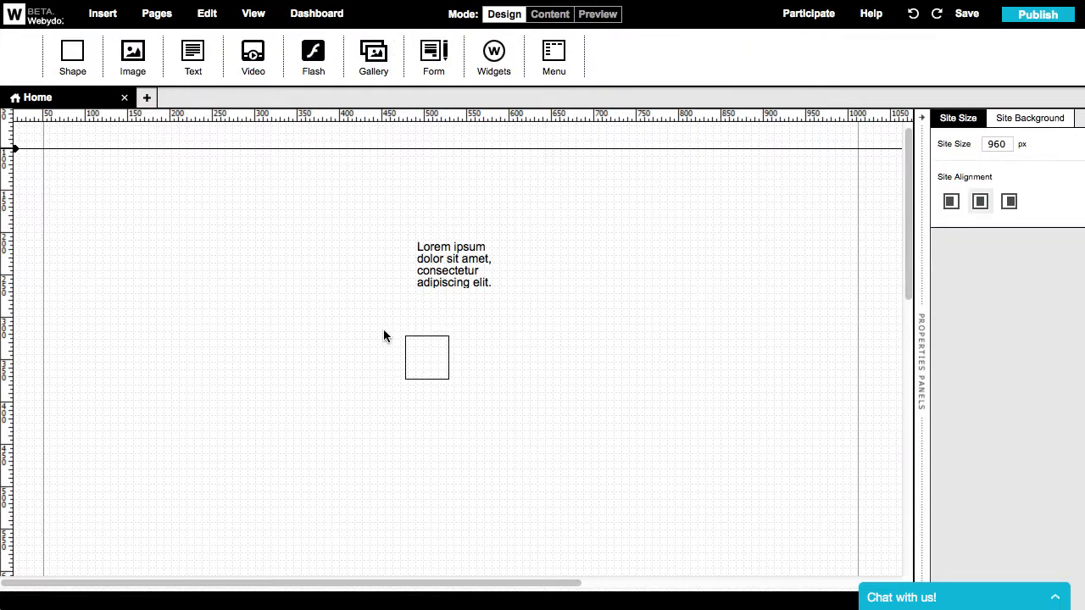
Replace the text box's content with six pasted copies of "Lorem ipsum dolor sit amet, consectetur adipiscing elit.".
{"action": "double_click", "coordinate": [441, 278]}
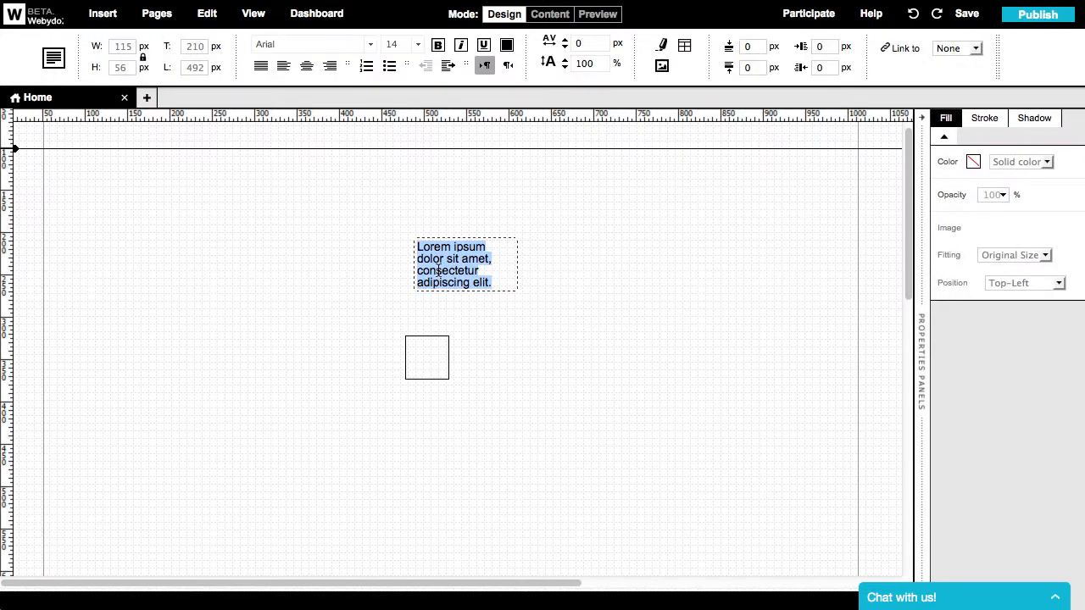
{"action": "key", "text": "super+v"}
{"action": "key", "text": "super+v"}
{"action": "key", "text": "super+v"}
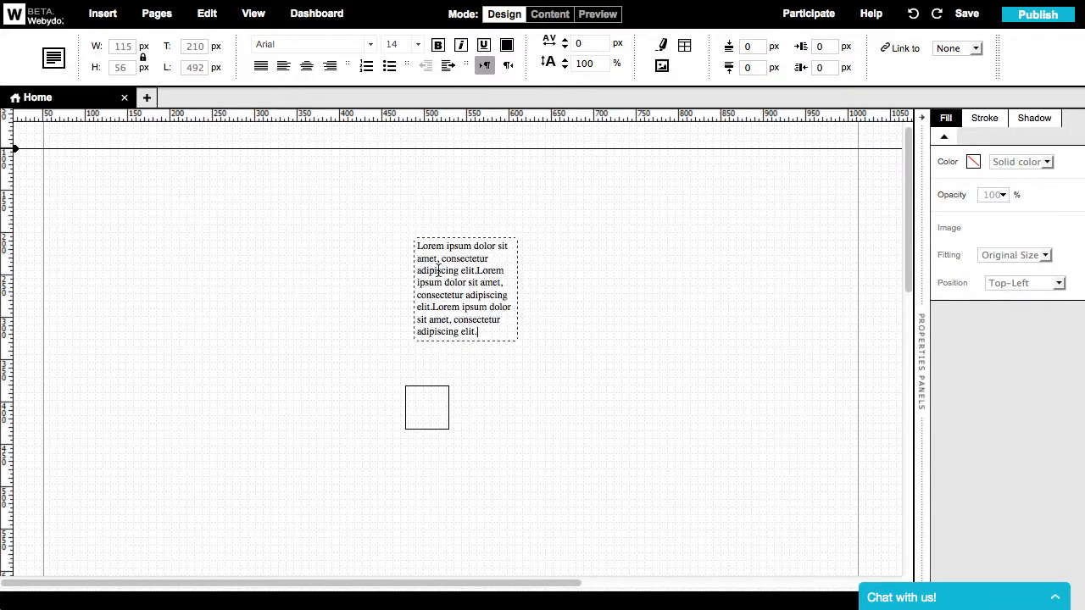
{"action": "key", "text": "super+v"}
{"action": "key", "text": "super+v"}
{"action": "key", "text": "super+v"}
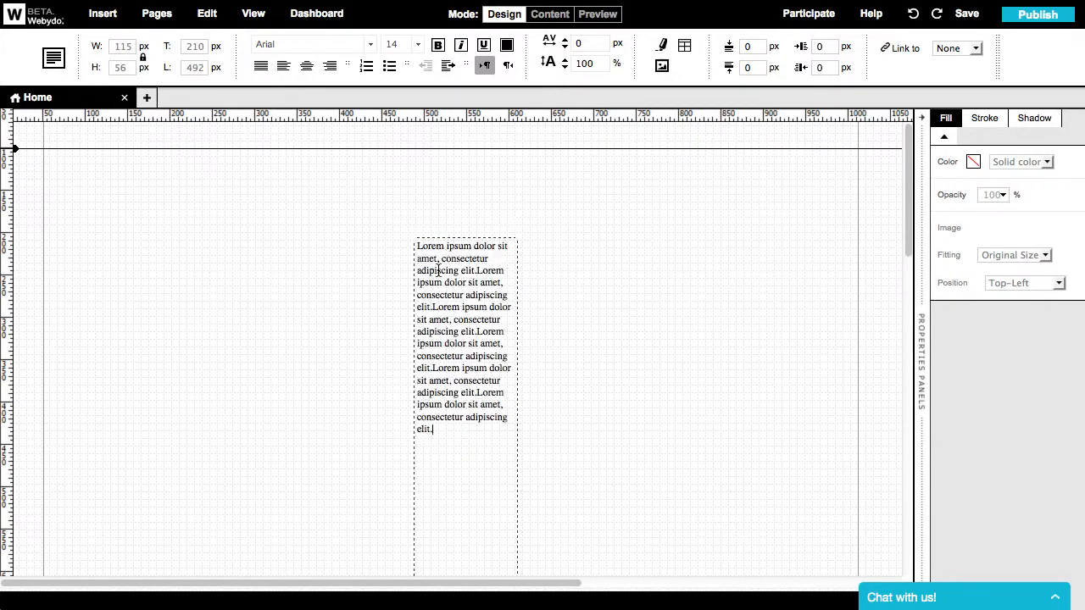
{"action": "left_click", "coordinate": [301, 322]}
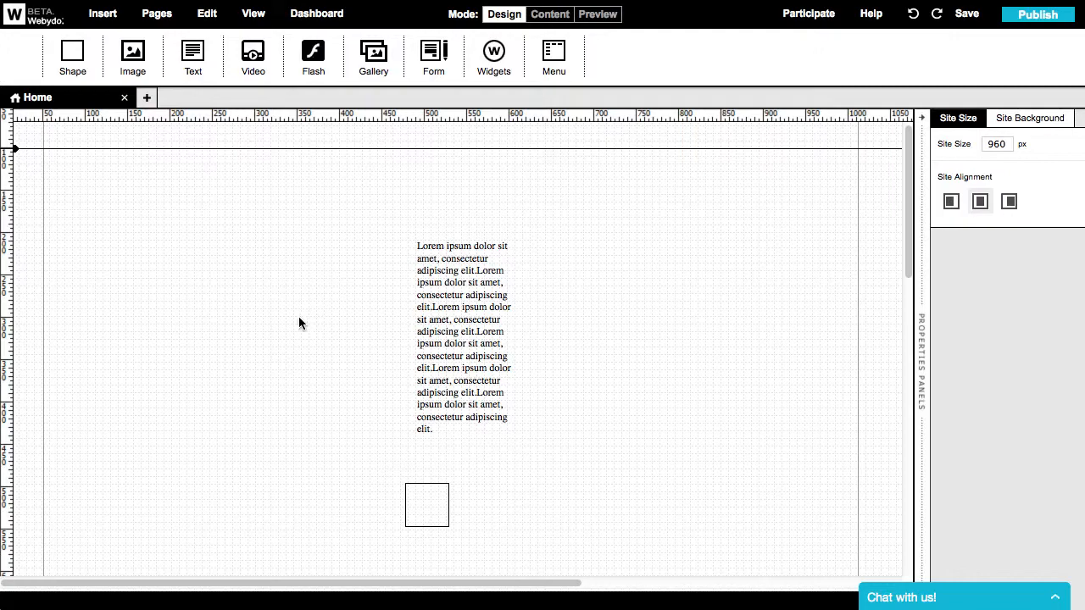
Set the font size of all the pasted text to 26 and check the box's lower end against the square below.
{"action": "double_click", "coordinate": [485, 316]}
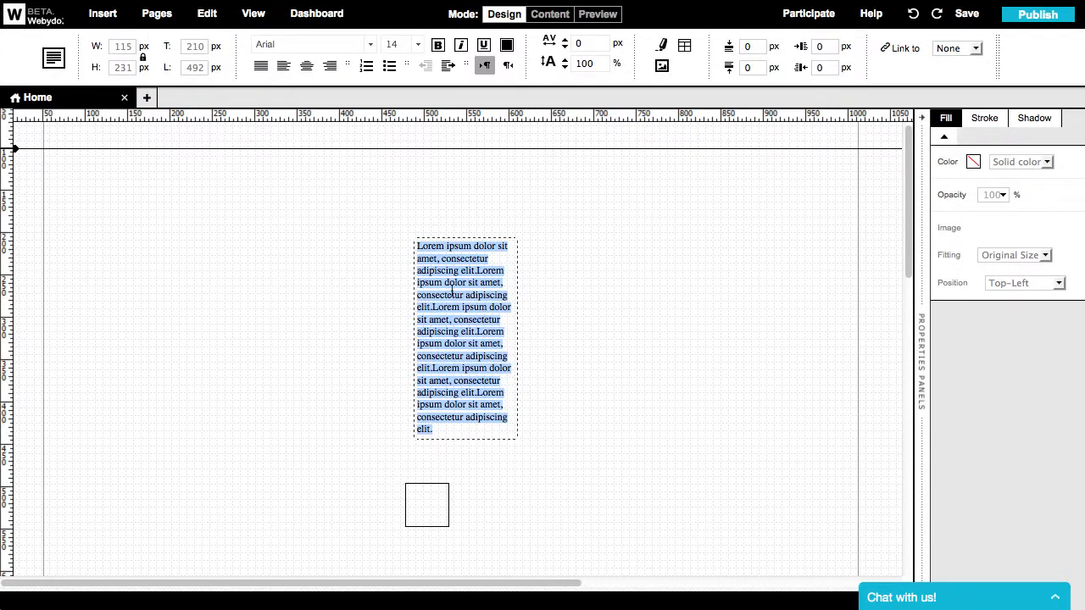
{"action": "left_click", "coordinate": [417, 44]}
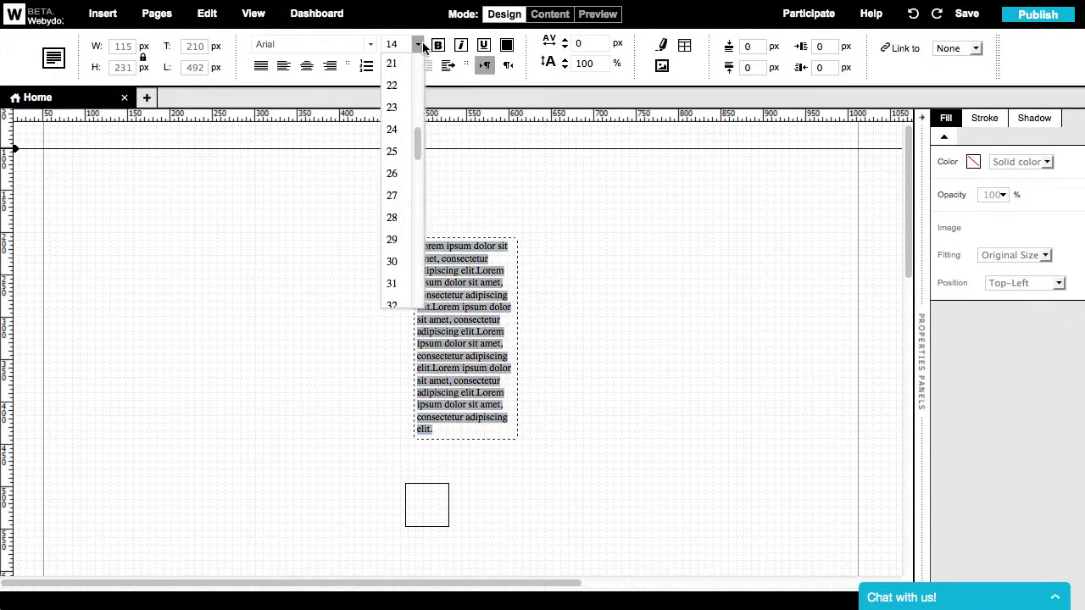
{"action": "left_click", "coordinate": [392, 174]}
{"action": "left_click", "coordinate": [323, 295]}
{"action": "scroll", "coordinate": [324, 295], "scroll_direction": "down", "scroll_amount": 3}
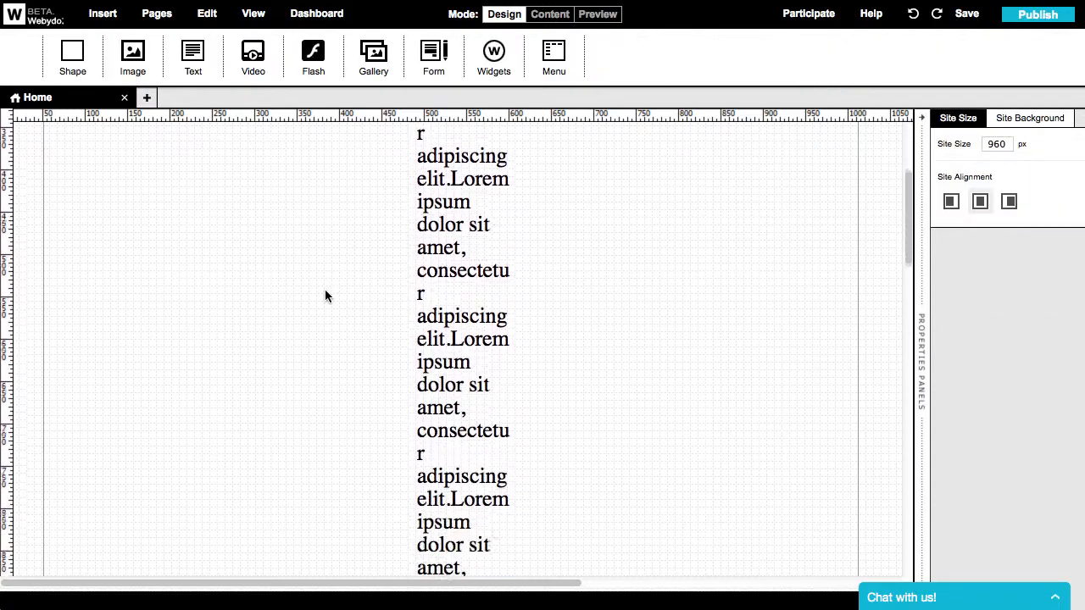
{"action": "scroll", "coordinate": [325, 296], "scroll_direction": "down", "scroll_amount": 5}
{"action": "left_click", "coordinate": [446, 286]}
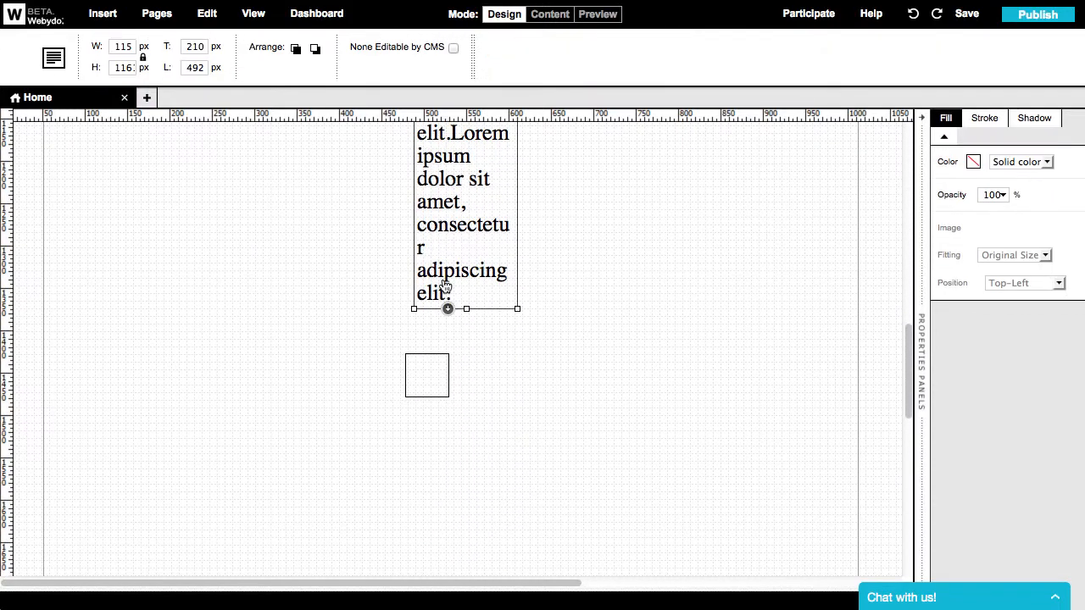